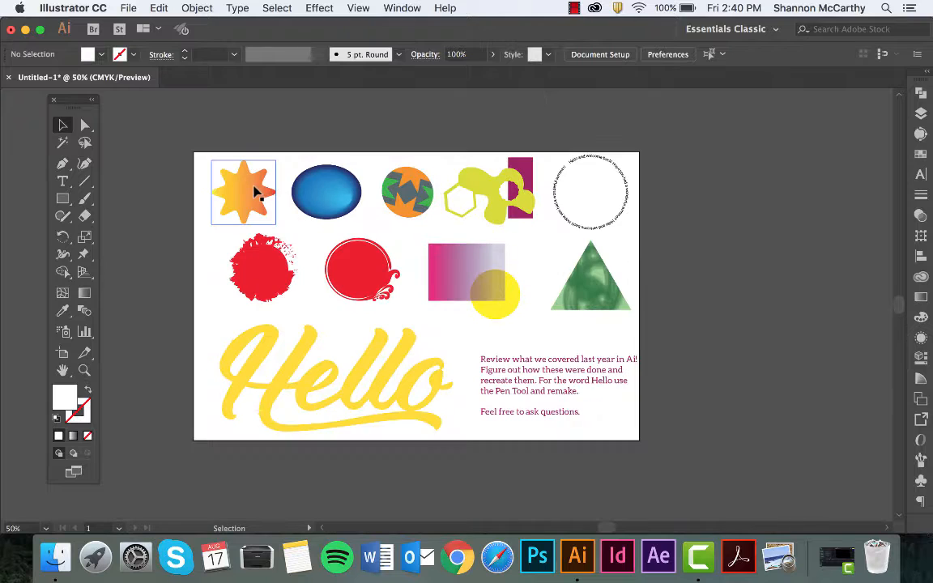
# Step: Move the sample artwork off the artboard to its right side and start drawing a star in the artboard's upper left area
pyautogui.moveTo(278, 178); pyautogui.dragTo(716, 196)
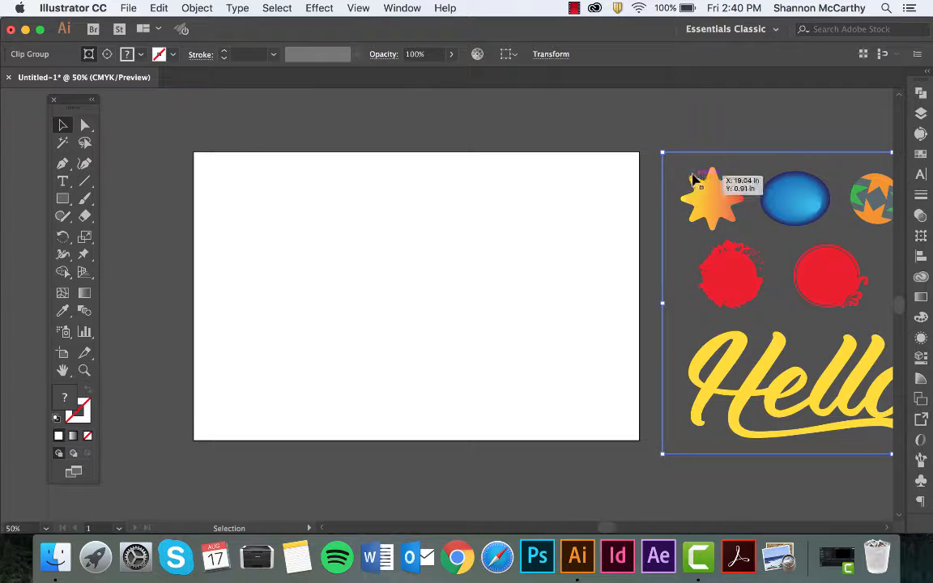
pyautogui.click(64, 199)
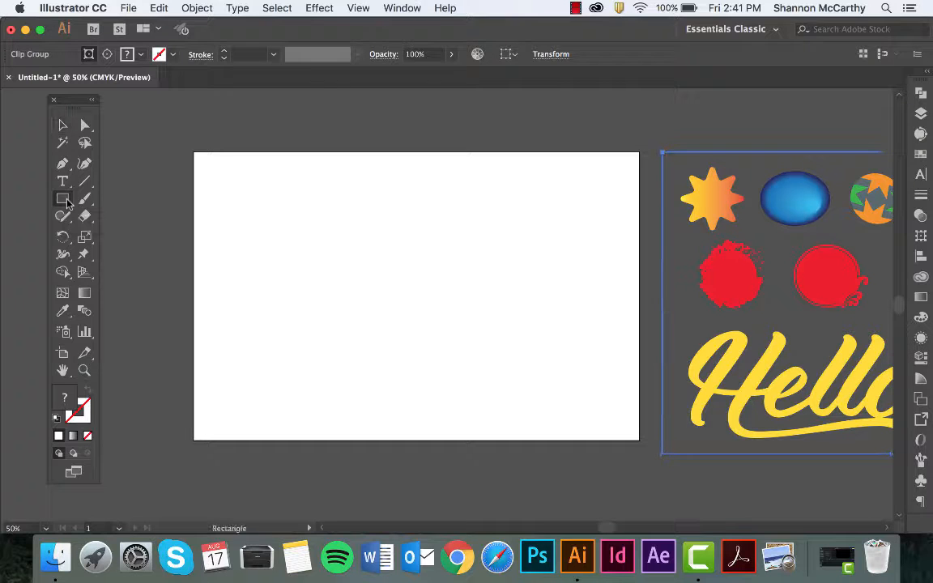
pyautogui.click(67, 203)
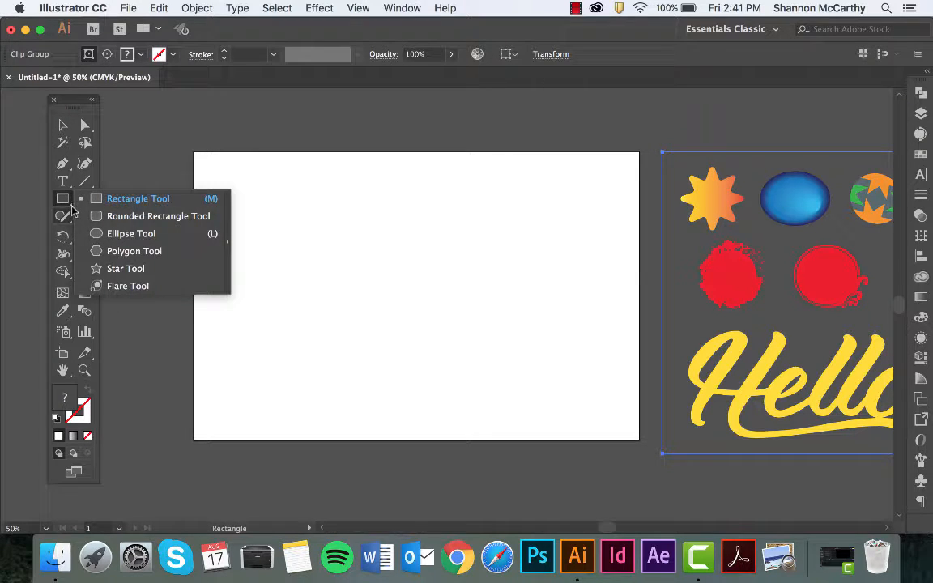
pyautogui.click(130, 269)
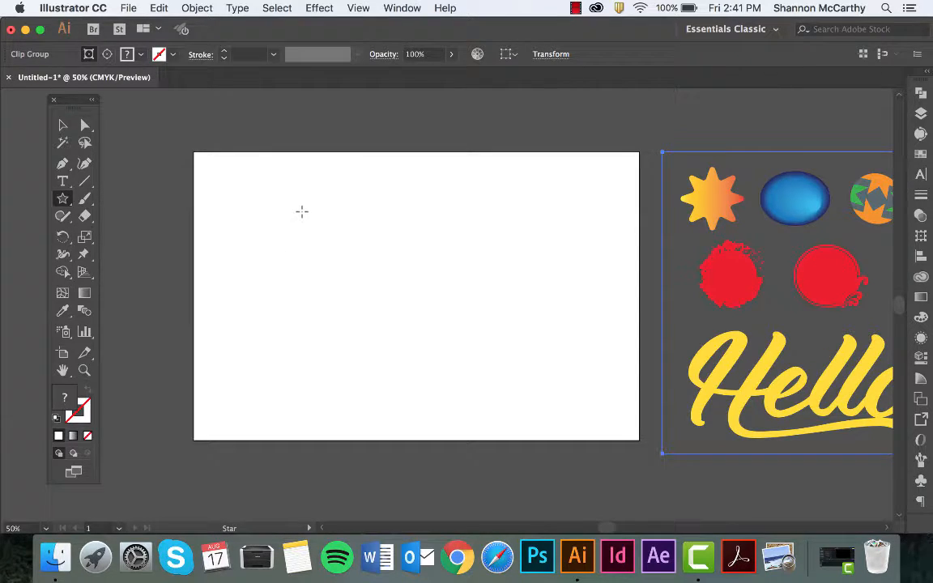
pyautogui.moveTo(301, 211); pyautogui.dragTo(330, 248)
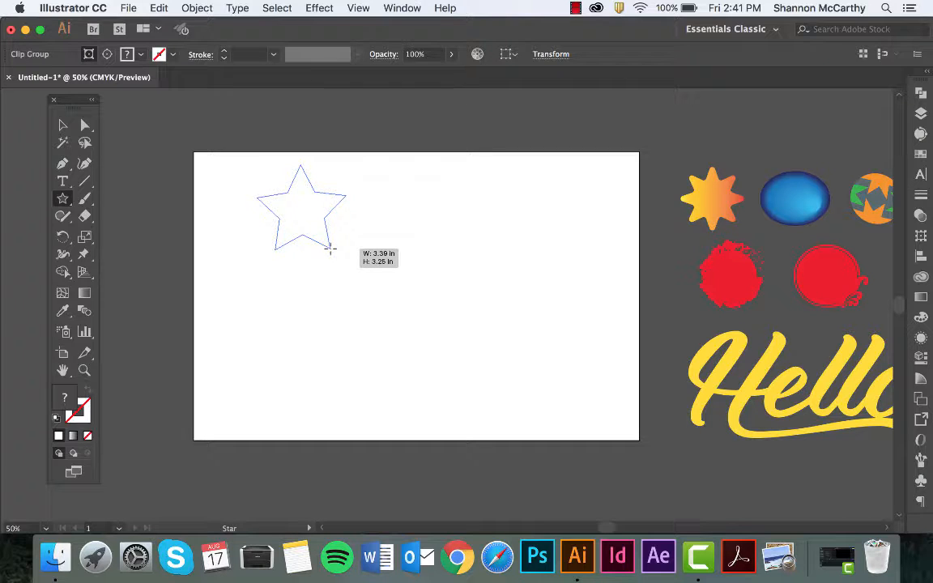
# Step: Give the star being drawn eight points, set it upright and deepen its inner corners so the points are longer
pyautogui.moveTo(330, 249); pyautogui.dragTo(333, 252)
pyautogui.press('Down')
pyautogui.press('Down')
pyautogui.press('Up')
pyautogui.press('Up')
pyautogui.press('Up')
pyautogui.press('Up')
pyautogui.press('Up')
pyautogui.press('Up')
pyautogui.press('Up')
pyautogui.press('Up')
pyautogui.press('Up')
pyautogui.press('Up')
pyautogui.press('Up')
pyautogui.press('Up')
pyautogui.press('Up')
pyautogui.press('Up')
pyautogui.press('Up')
pyautogui.press('Up')
pyautogui.press('Up')
pyautogui.press('Up')
pyautogui.press('Up')
pyautogui.press('Up')
pyautogui.press('Up')
pyautogui.press('Up')
pyautogui.press('Up')
pyautogui.press('Up')
pyautogui.press('Up')
pyautogui.press('Up')
pyautogui.press('Up')
pyautogui.press('Up')
pyautogui.press('Up')
pyautogui.press('alt')
pyautogui.press('Down')
pyautogui.press('Down')
pyautogui.press('Down')
pyautogui.press('Down')
pyautogui.press('Down')
pyautogui.press('Down')
pyautogui.press('Down')
pyautogui.press('Down')
pyautogui.press('alt')
pyautogui.press('alt')
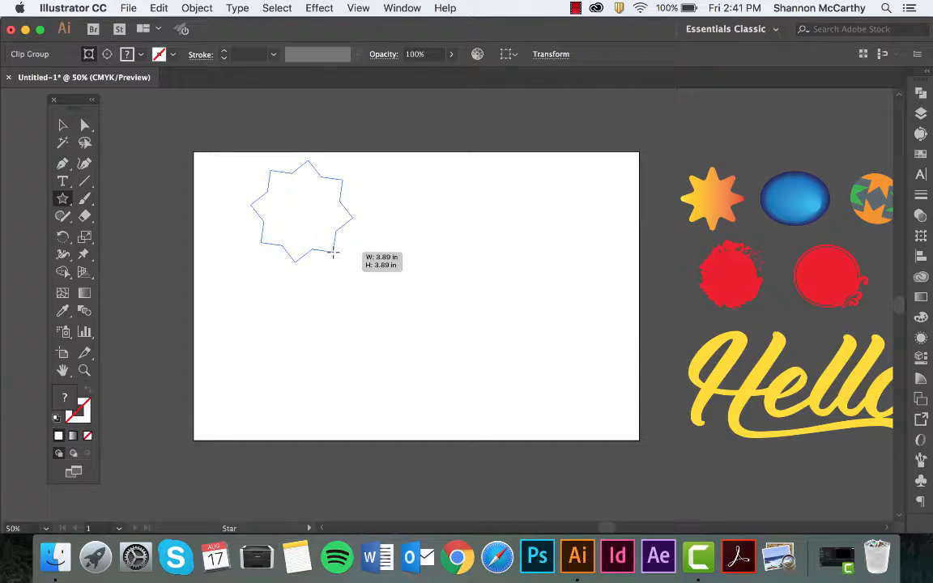
pyautogui.moveTo(333, 253); pyautogui.dragTo(321, 252)
pyautogui.press('alt')
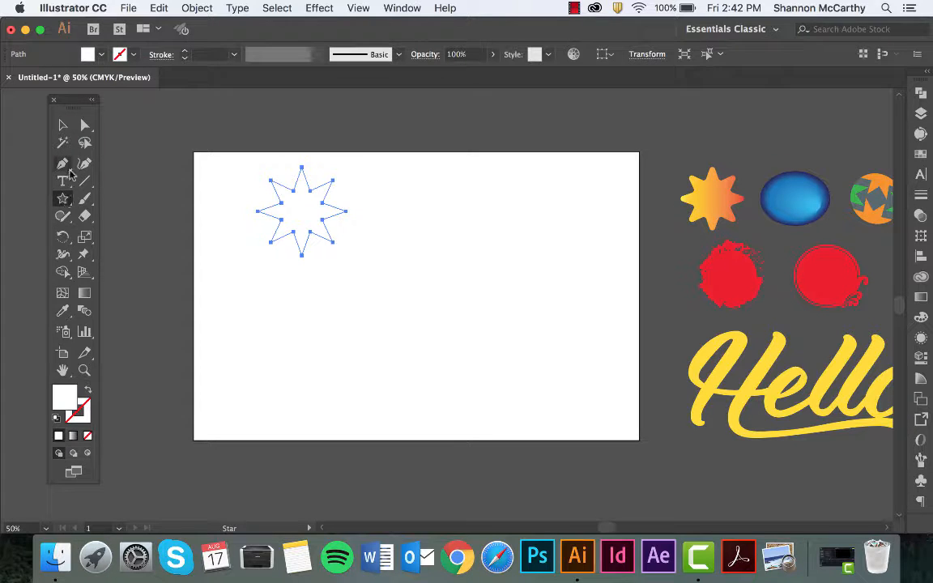
# Step: Fill the star with black and set its stroke to none
pyautogui.click(56, 418)
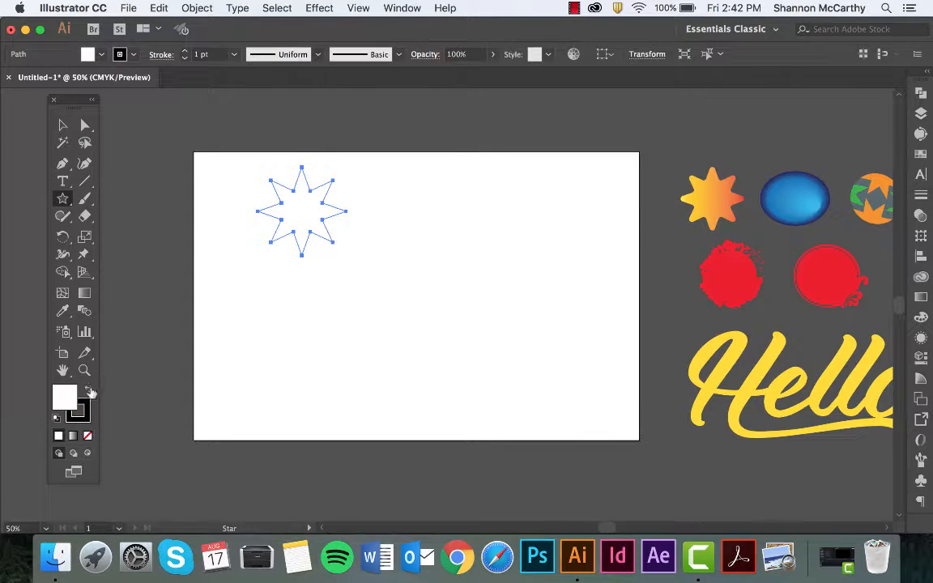
pyautogui.click(89, 391)
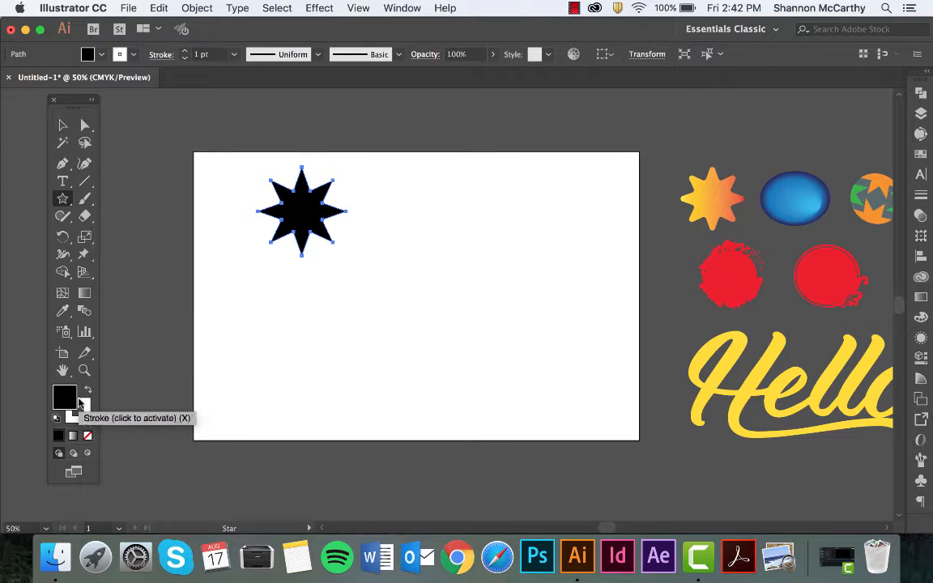
pyautogui.click(86, 422)
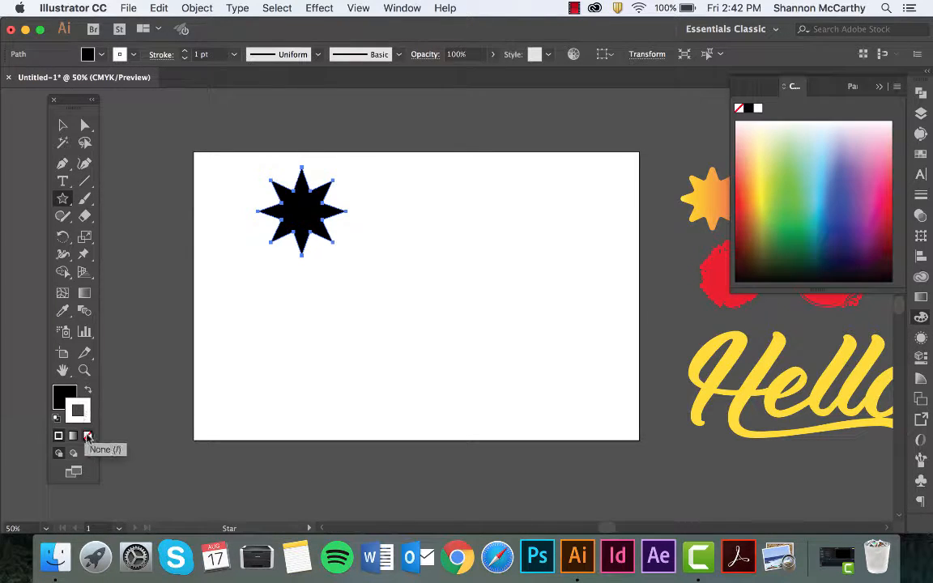
pyautogui.click(89, 437)
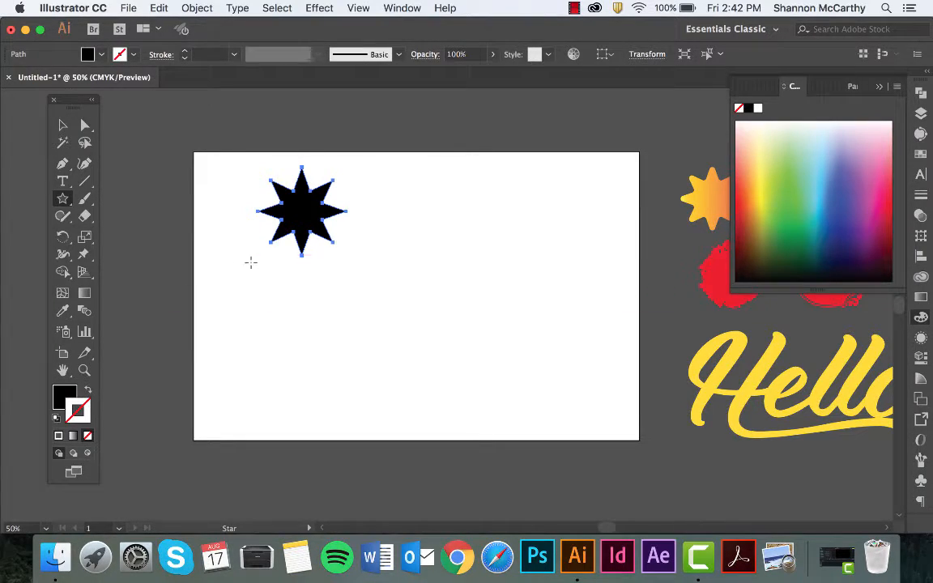
# Step: Move the star closer to the artboard's left edge and enlarge it proportionally to a little over twice its size
pyautogui.click(62, 125)
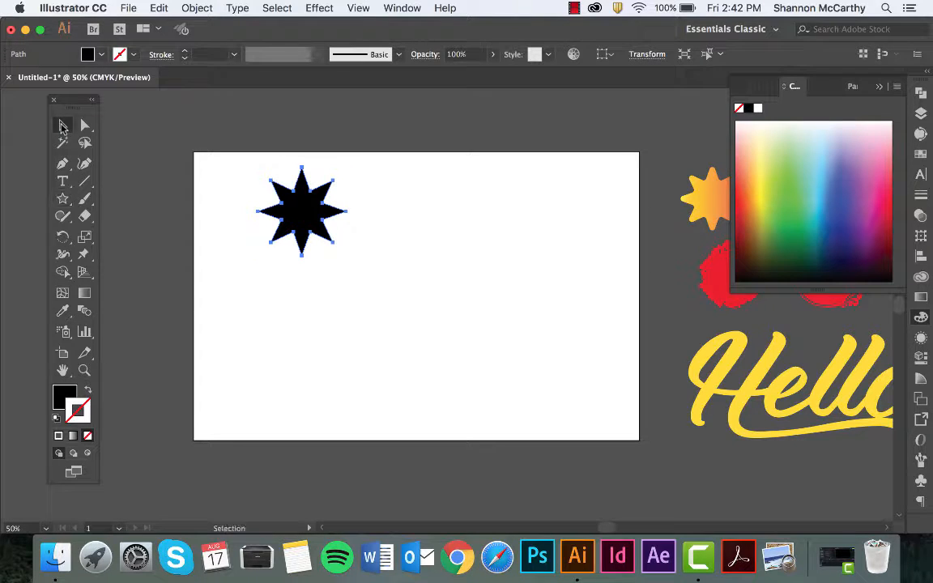
pyautogui.moveTo(295, 212); pyautogui.dragTo(255, 228)
pyautogui.click(150, 302)
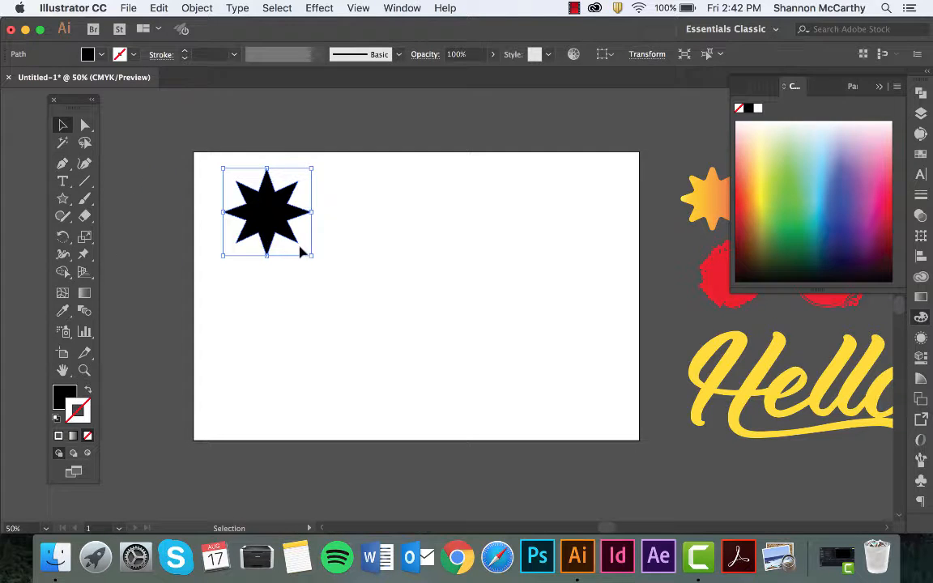
pyautogui.moveTo(313, 256); pyautogui.dragTo(426, 412)
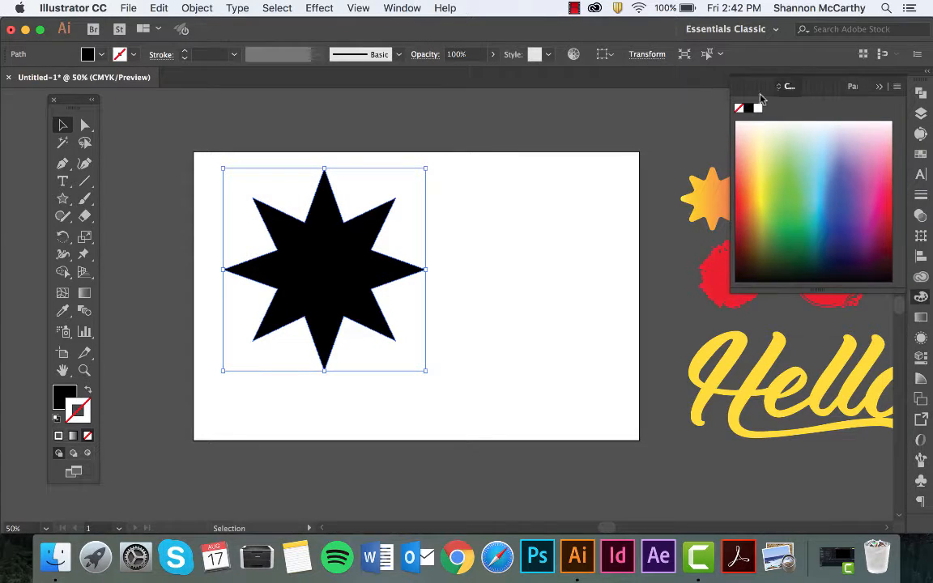
# Step: Detach the Swatches and Gradient panels, widen Swatches, stack both beside the artboard, and close the Color and Paragraph panels
pyautogui.moveTo(760, 97); pyautogui.dragTo(677, 141)
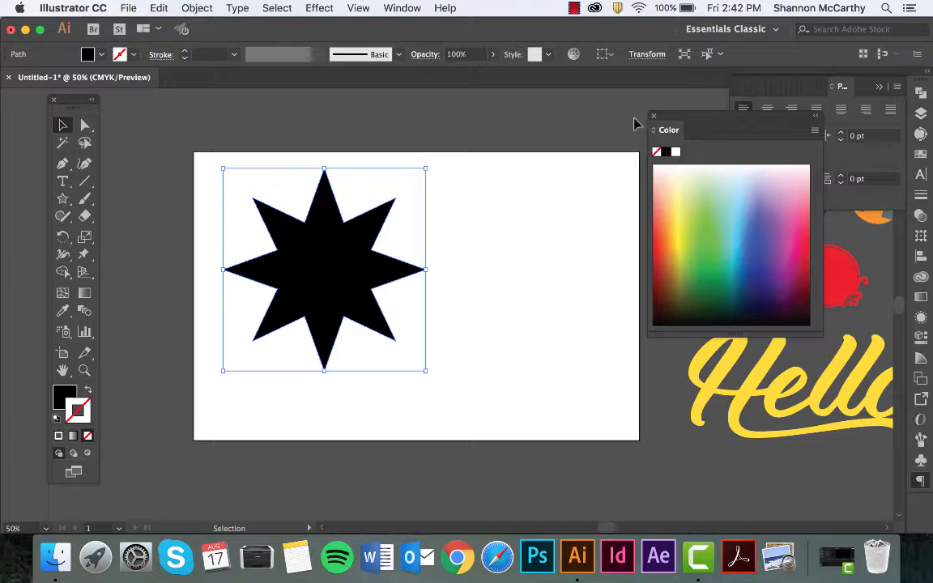
pyautogui.click(654, 116)
pyautogui.click(921, 156)
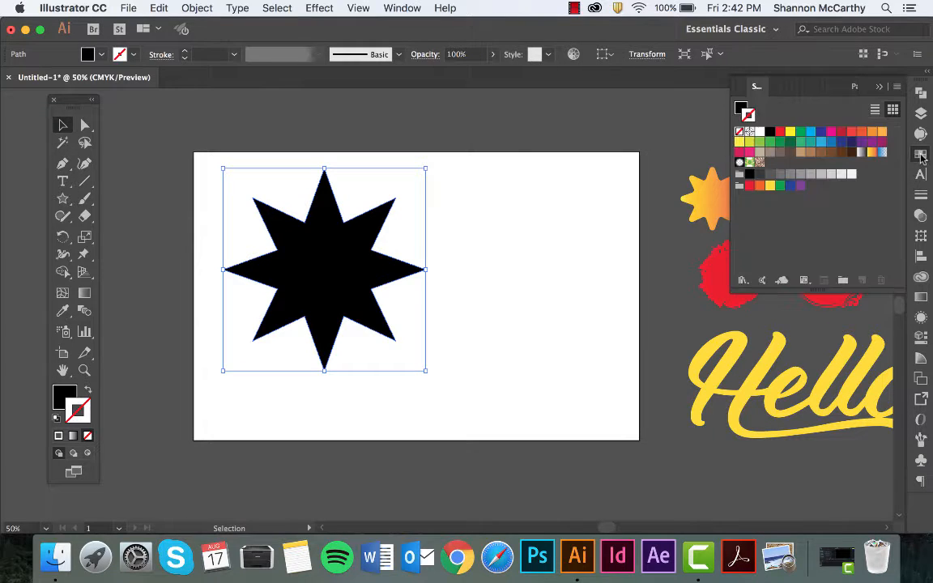
pyautogui.moveTo(742, 89); pyautogui.dragTo(658, 120)
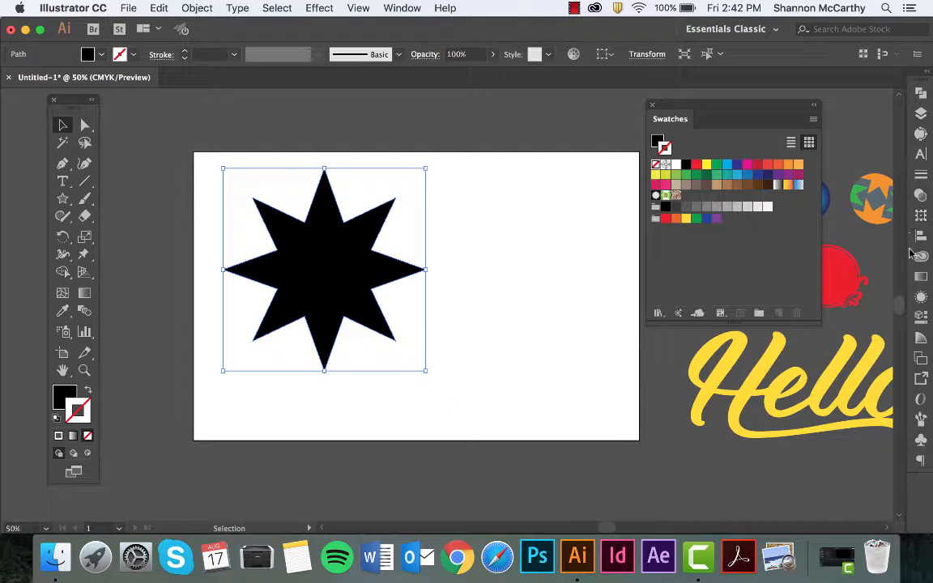
pyautogui.moveTo(817, 332); pyautogui.dragTo(891, 258)
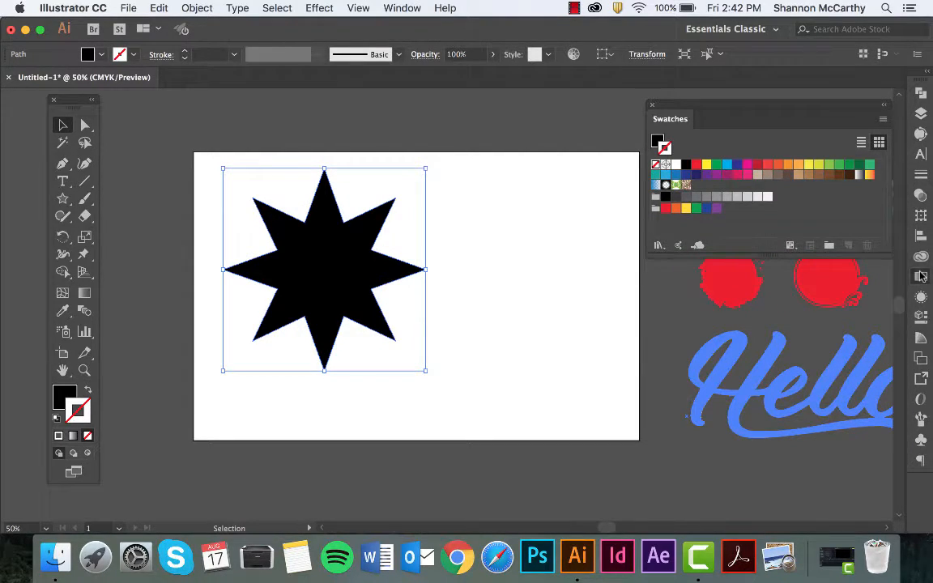
pyautogui.click(921, 235)
pyautogui.moveTo(773, 88); pyautogui.dragTo(657, 289)
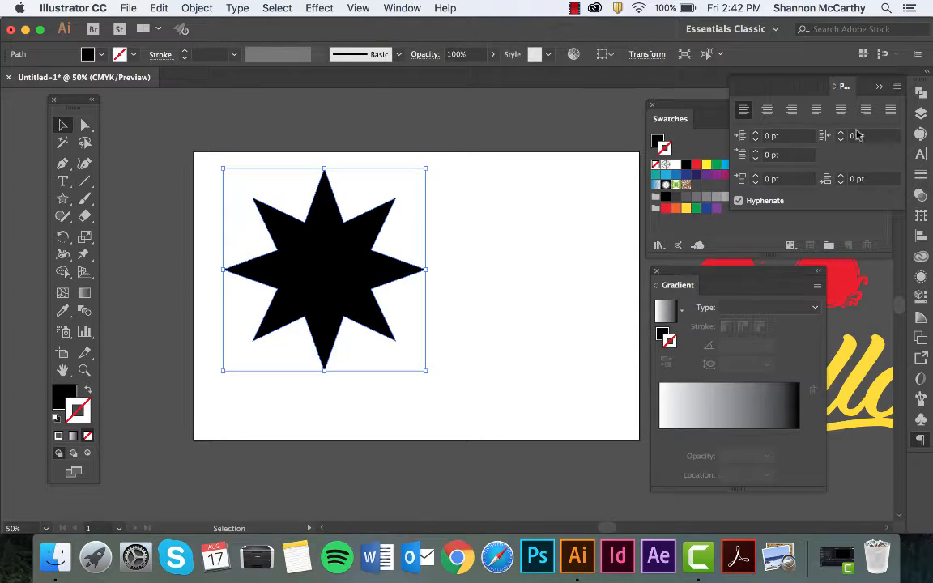
pyautogui.click(880, 87)
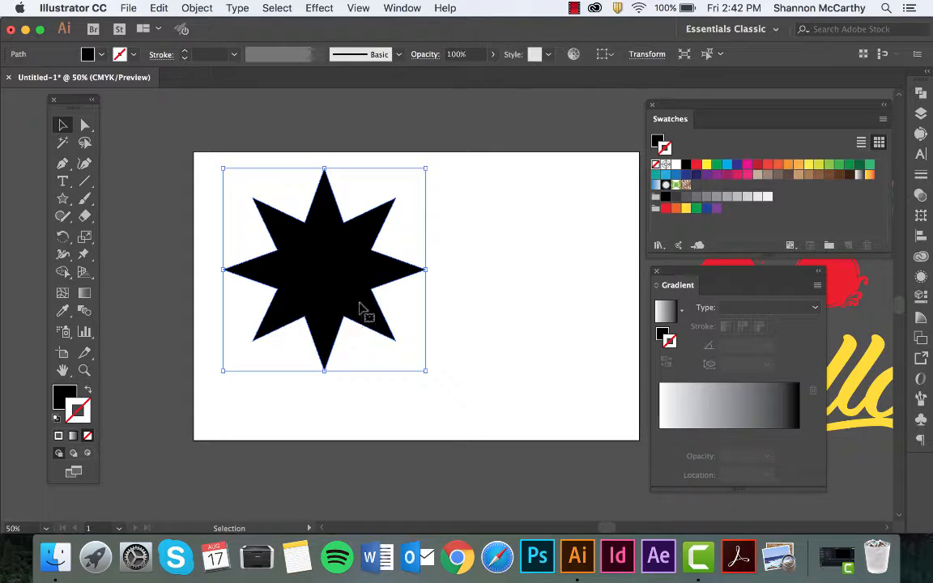
# Step: Fill the star with a white-to-black linear gradient and leave it without a stroke
pyautogui.click(677, 411)
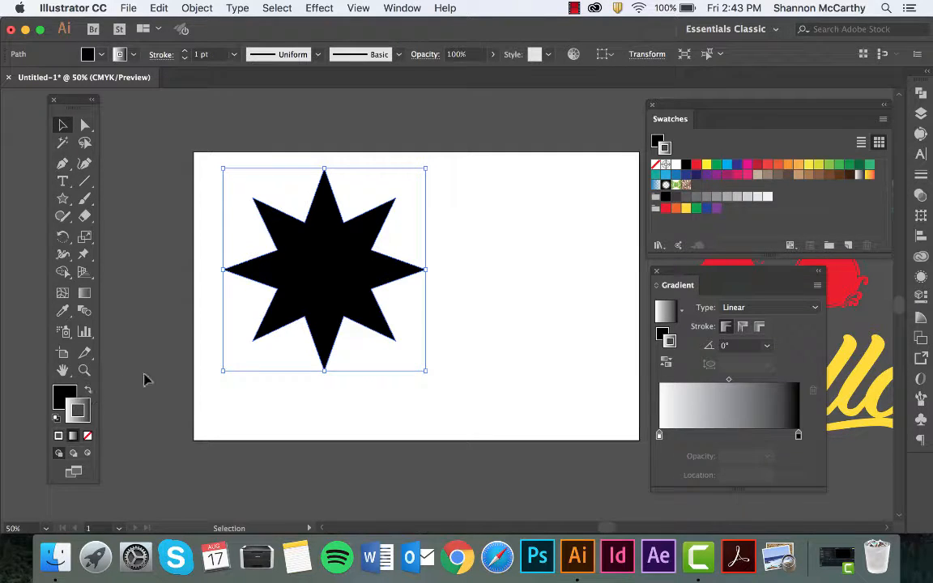
pyautogui.click(89, 392)
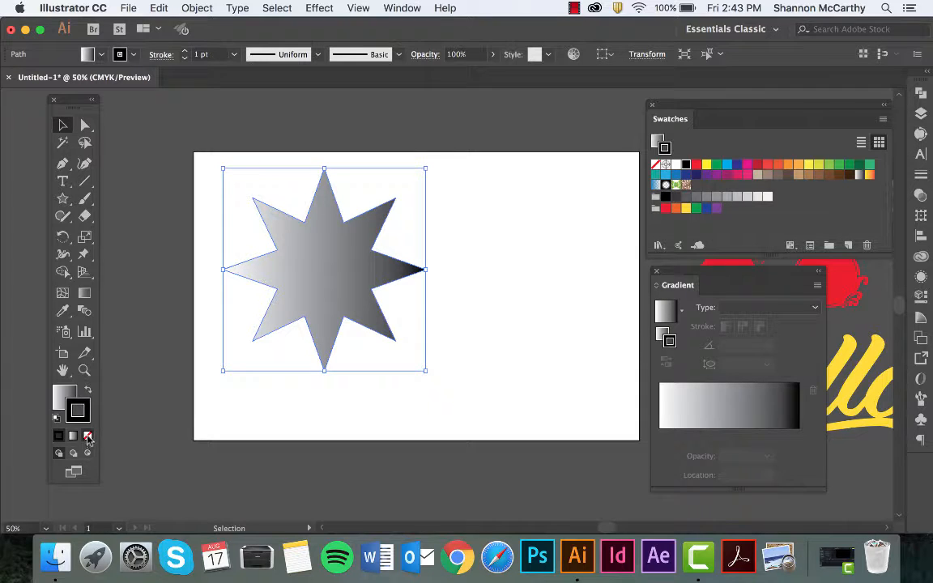
pyautogui.click(88, 438)
pyautogui.click(73, 405)
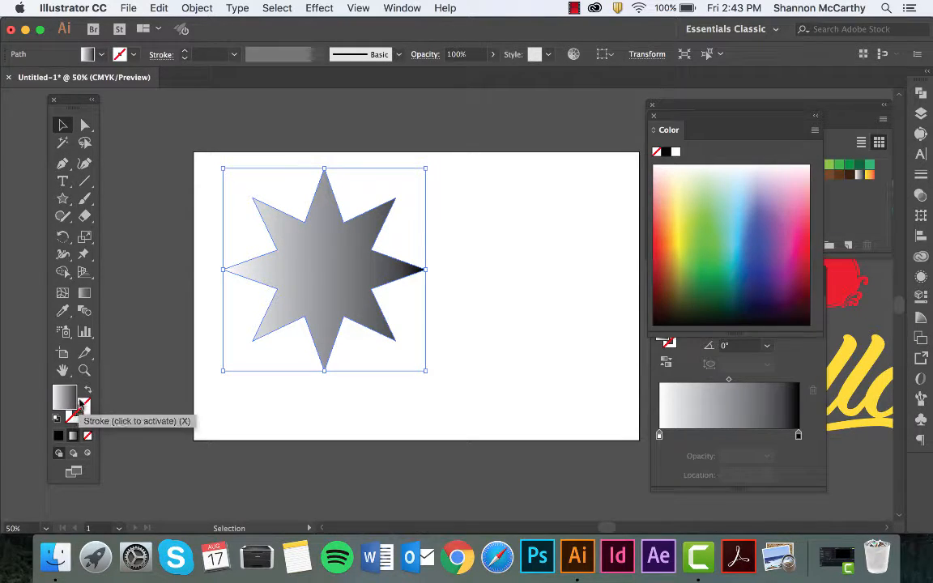
pyautogui.click(84, 407)
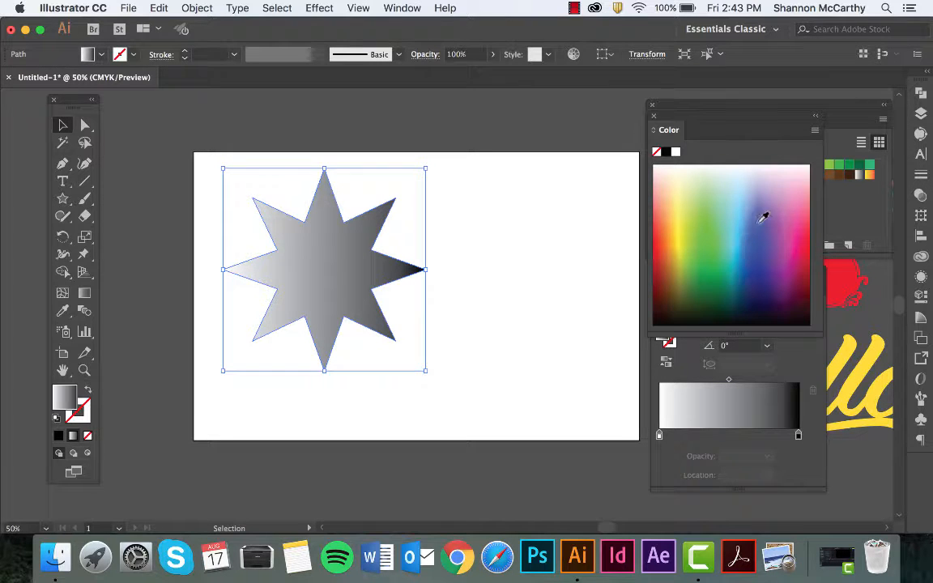
pyautogui.click(655, 119)
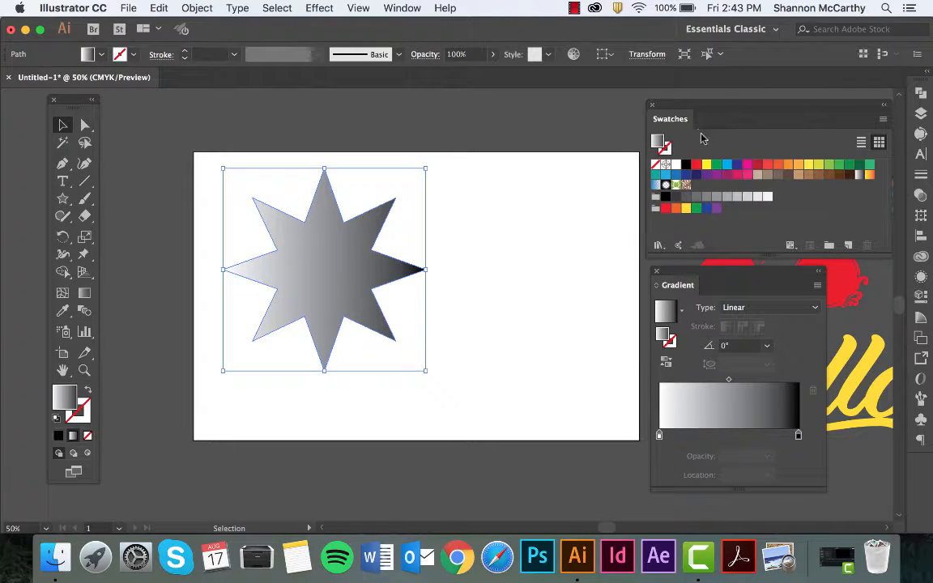
# Step: Add teal, purple and orange swatch colors to the star's gradient at about 5%, one third and 68%
pyautogui.click(658, 226)
pyautogui.moveTo(666, 174); pyautogui.dragTo(663, 434)
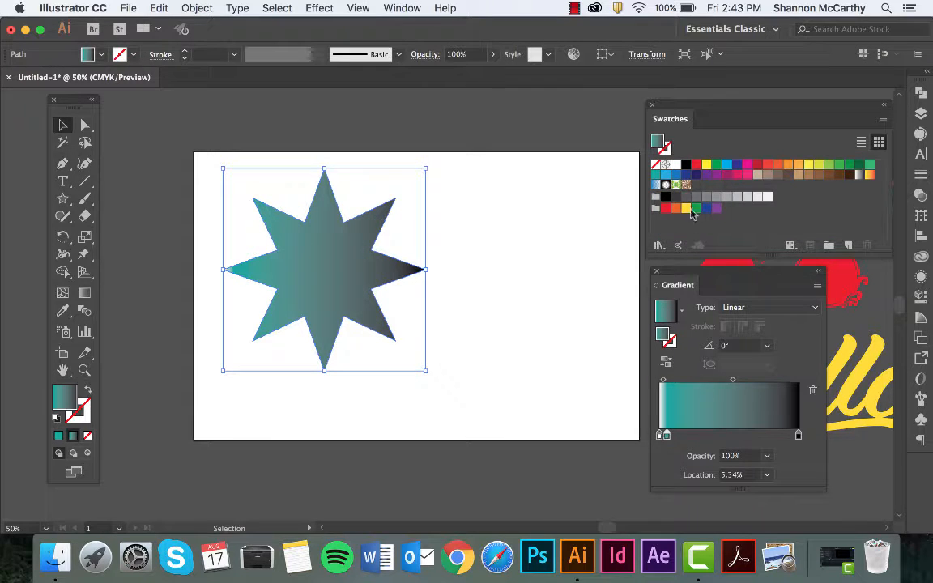
pyautogui.moveTo(718, 175); pyautogui.dragTo(704, 410)
pyautogui.moveTo(788, 166); pyautogui.dragTo(754, 397)
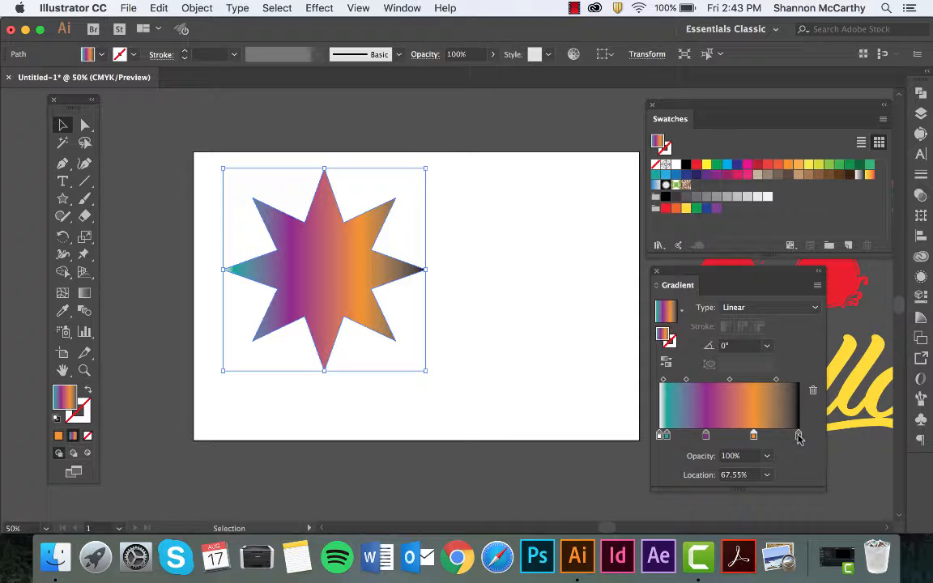
# Step: Remove the black and white gradient stops, and reposition the orange stop at 100% and the purple stop at about 54%
pyautogui.moveTo(800, 438); pyautogui.dragTo(769, 462)
pyautogui.click(661, 436)
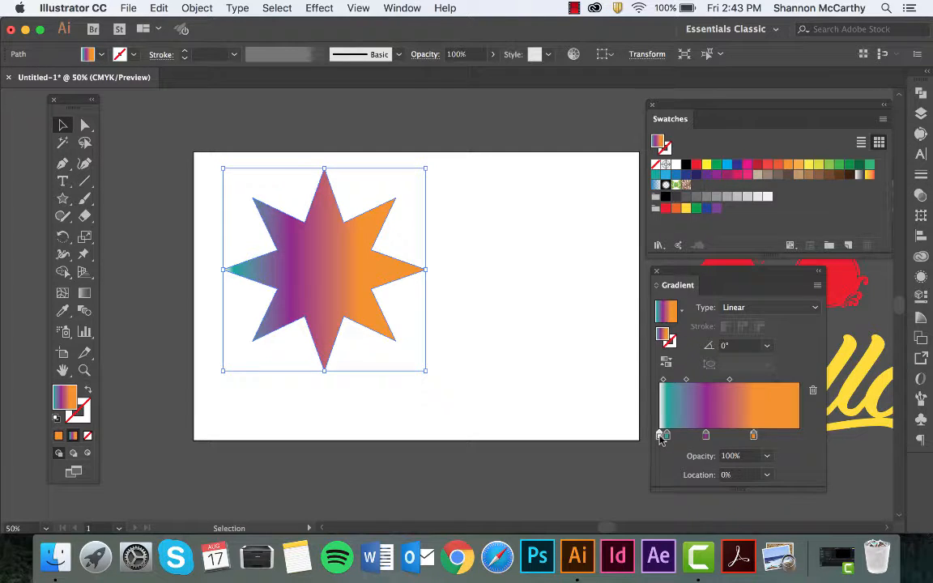
pyautogui.moveTo(661, 436)
pyautogui.mouseDown()
pyautogui.moveTo(687, 438)
pyautogui.moveTo(661, 438)
pyautogui.mouseUp()
pyautogui.click(812, 393)
pyautogui.moveTo(753, 436); pyautogui.dragTo(813, 436)
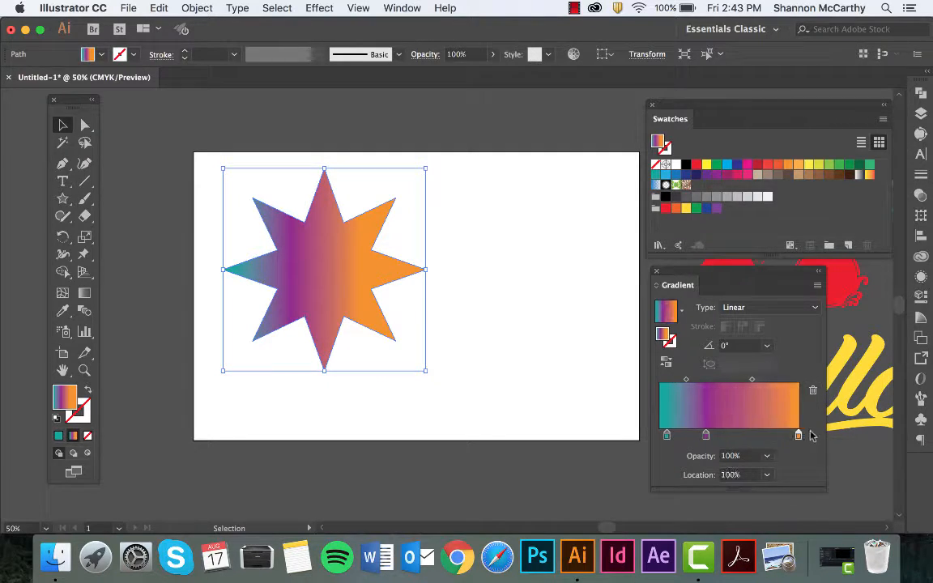
pyautogui.moveTo(705, 436); pyautogui.dragTo(733, 434)
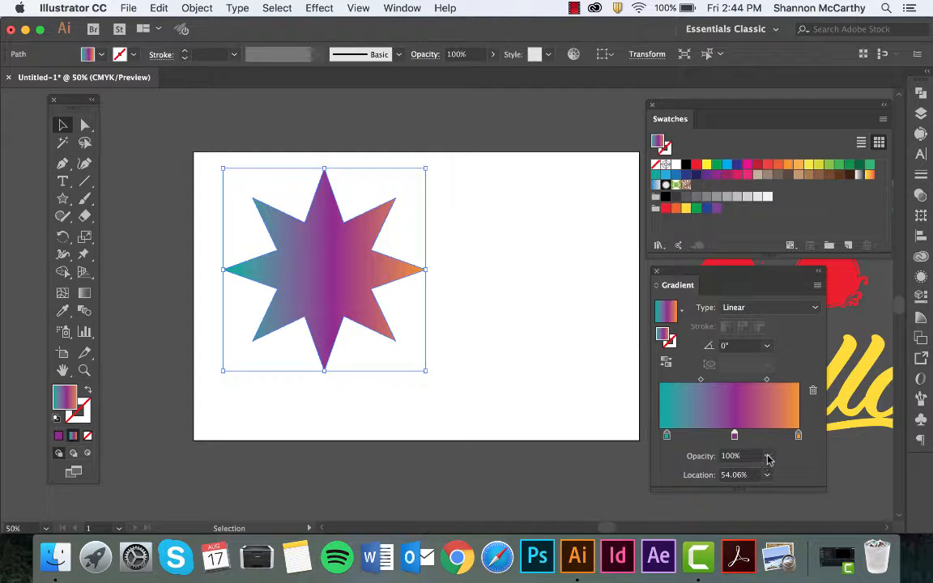
# Step: Change the star's gradient type to Radial and deselect the star
pyautogui.click(805, 315)
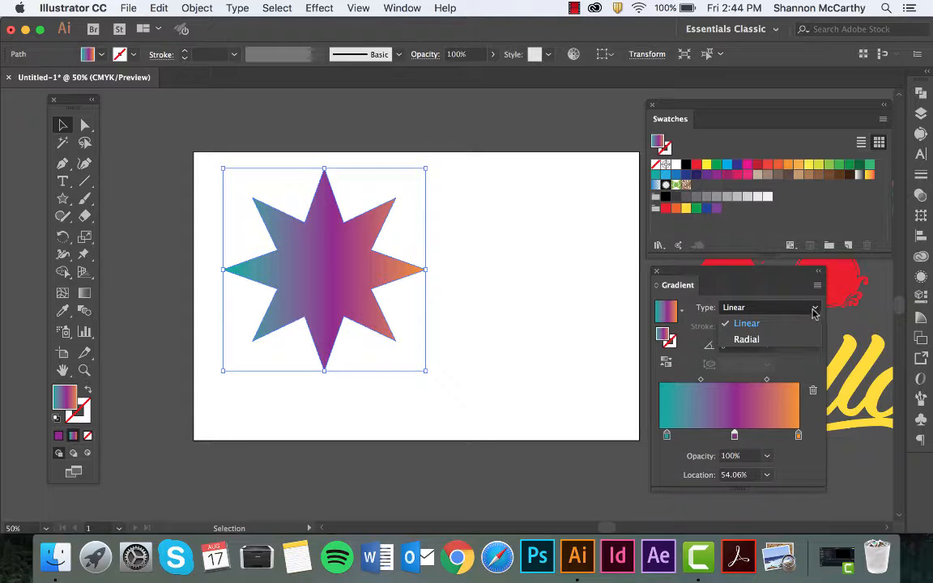
pyautogui.click(791, 340)
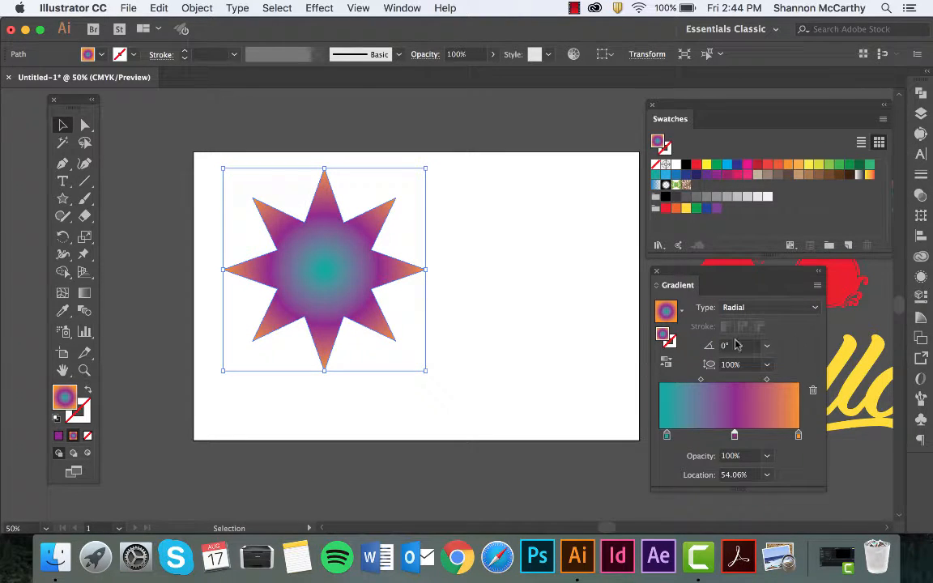
pyautogui.click(587, 344)
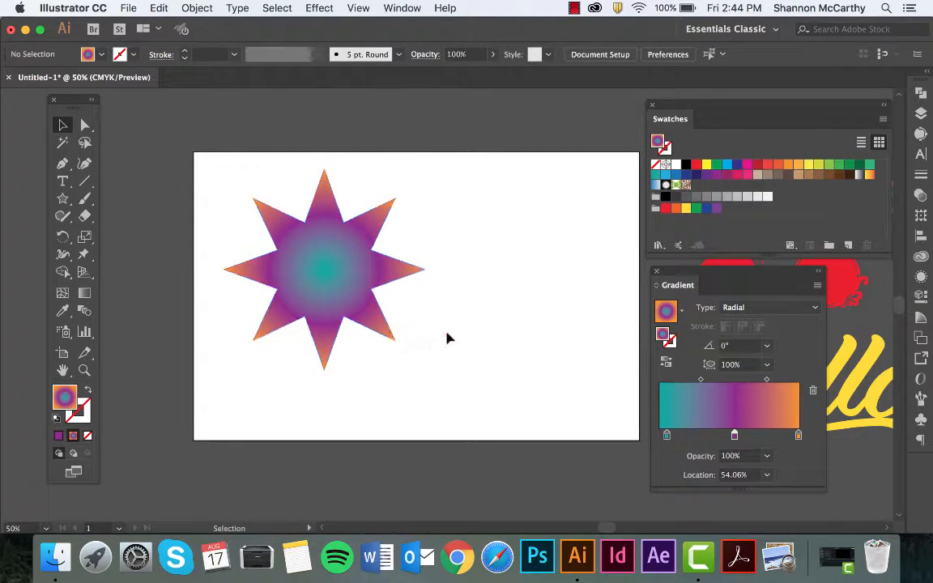
# Step: Change the star's gradient type to Linear and deselect the star
pyautogui.click(787, 310)
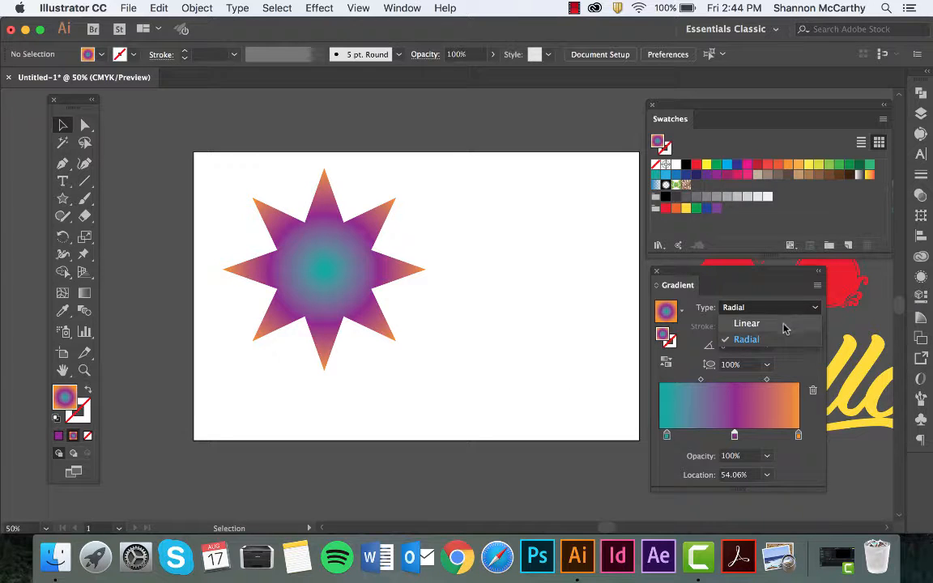
pyautogui.click(784, 324)
pyautogui.click(324, 277)
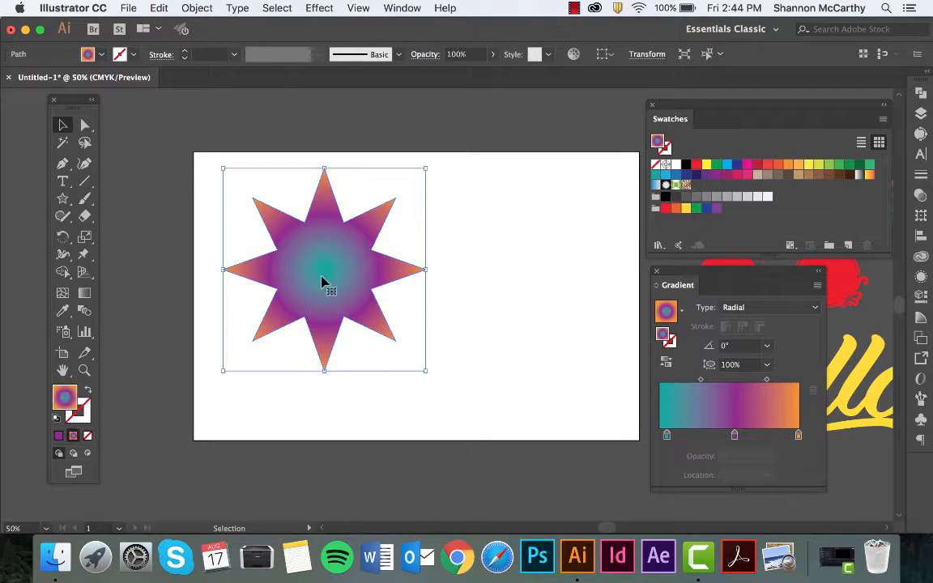
pyautogui.click(748, 307)
pyautogui.click(745, 323)
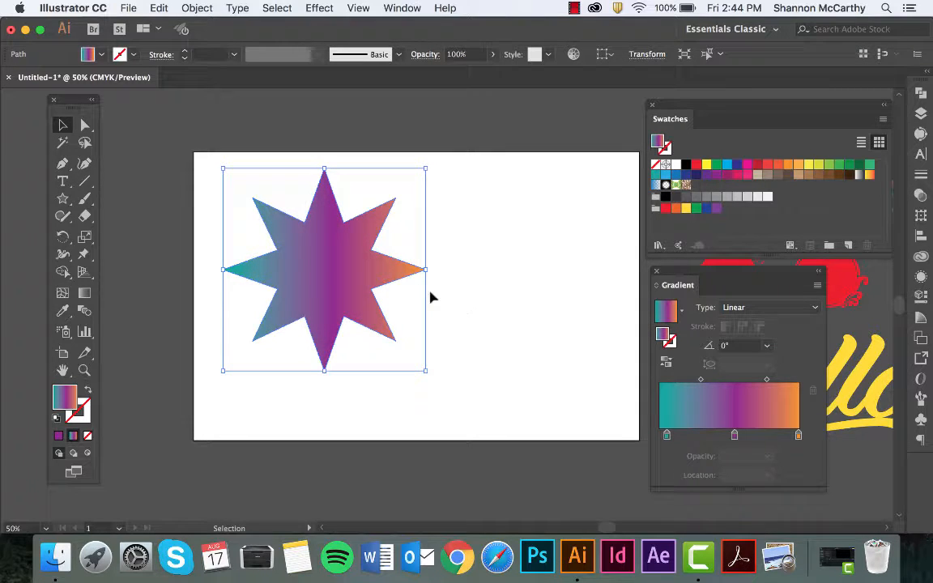
pyautogui.click(469, 210)
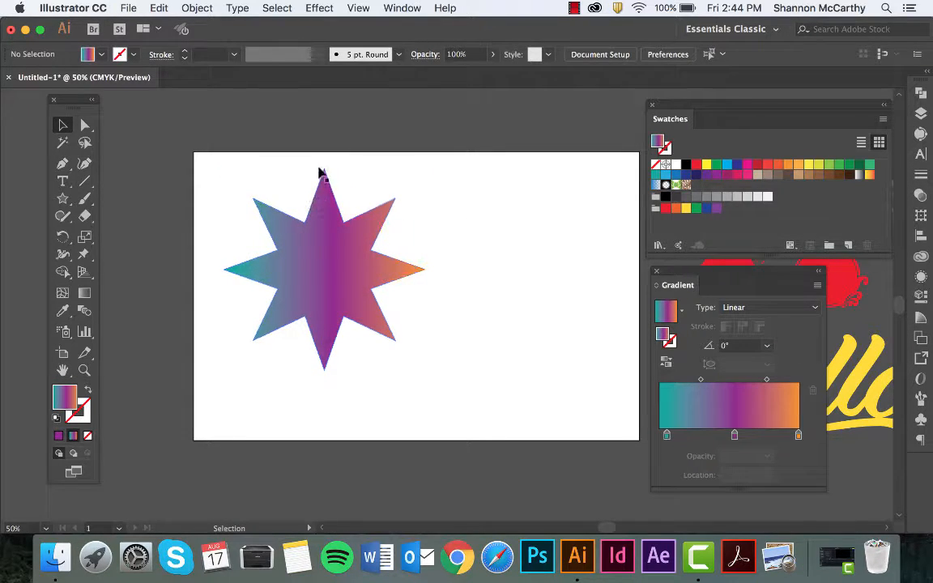
# Step: Round all the star's points and inner corners to a radius of about 0.33 in and deselect the star
pyautogui.click(327, 207)
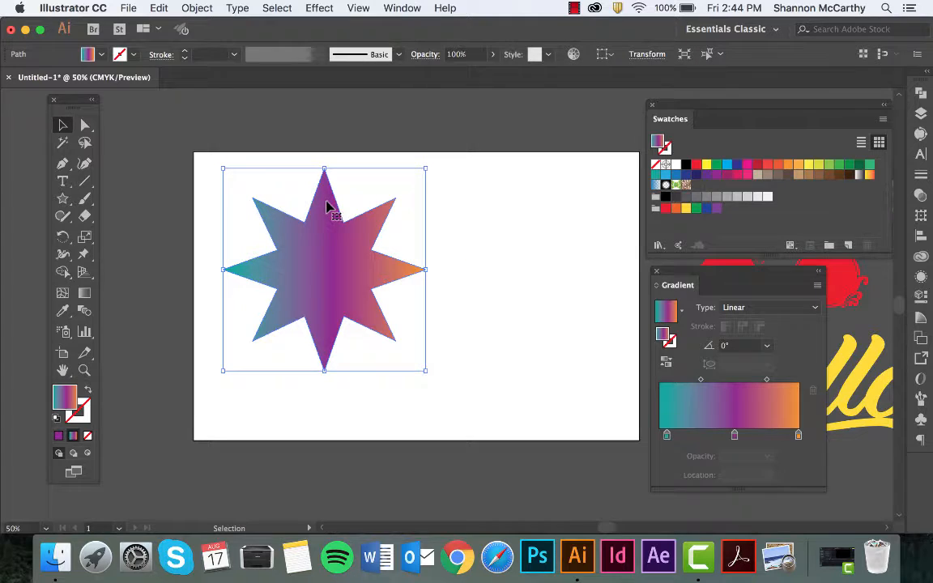
pyautogui.click(85, 126)
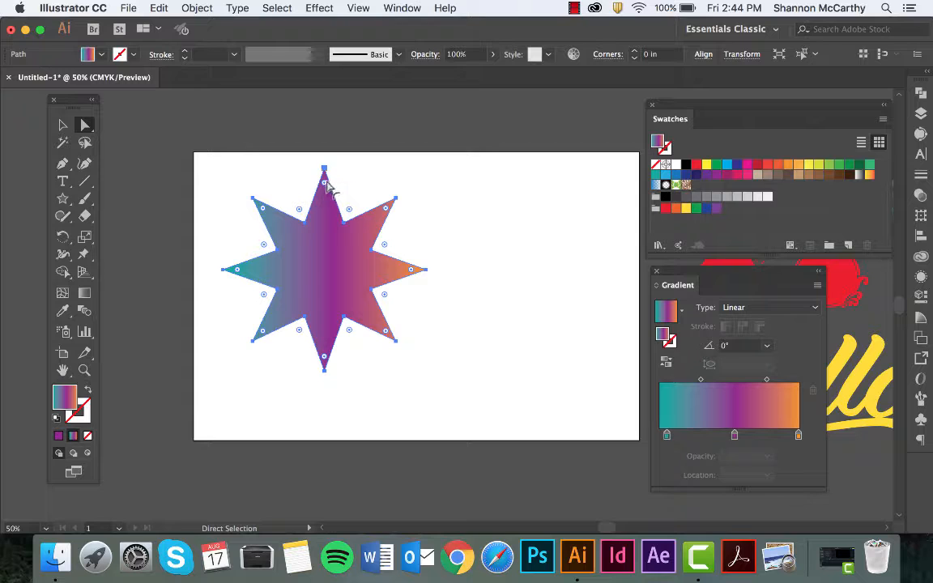
pyautogui.moveTo(325, 189); pyautogui.dragTo(308, 230)
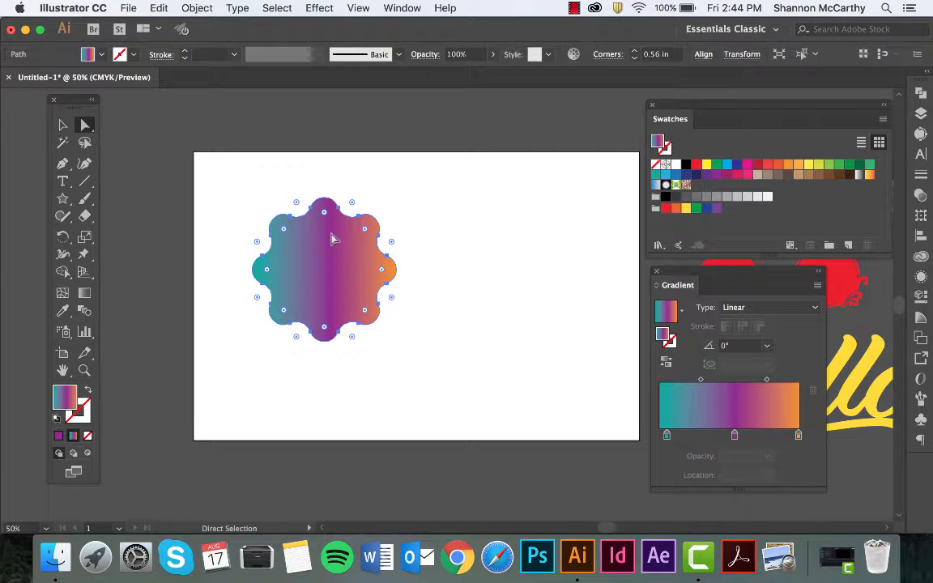
pyautogui.moveTo(365, 313); pyautogui.dragTo(392, 346)
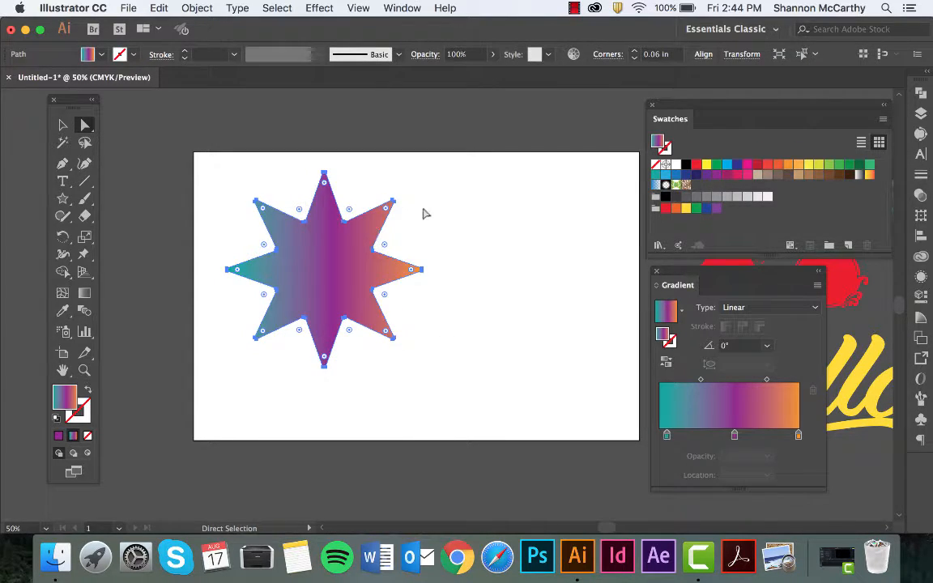
pyautogui.moveTo(389, 210)
pyautogui.mouseDown()
pyautogui.moveTo(366, 219)
pyautogui.moveTo(391, 220)
pyautogui.moveTo(382, 219)
pyautogui.mouseUp()
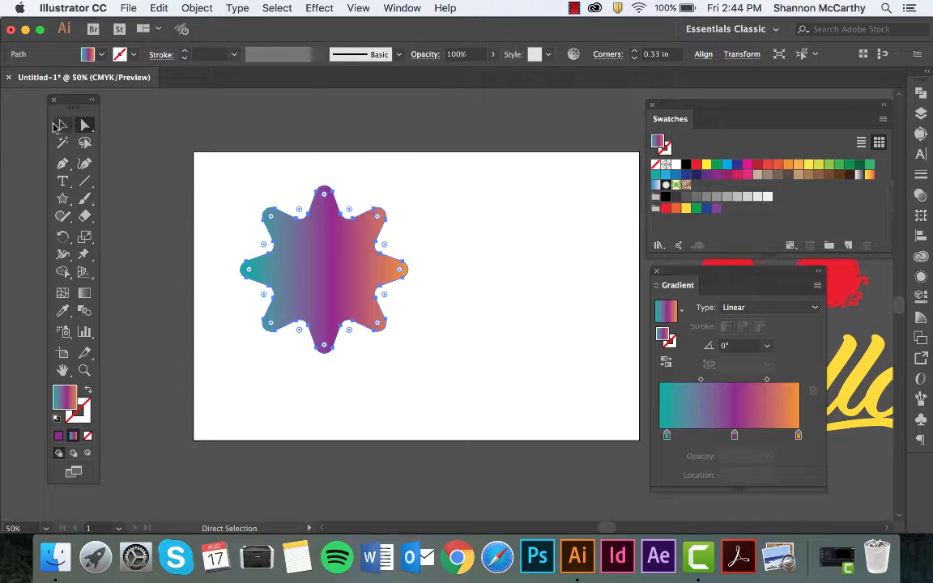
pyautogui.click(63, 125)
pyautogui.click(262, 187)
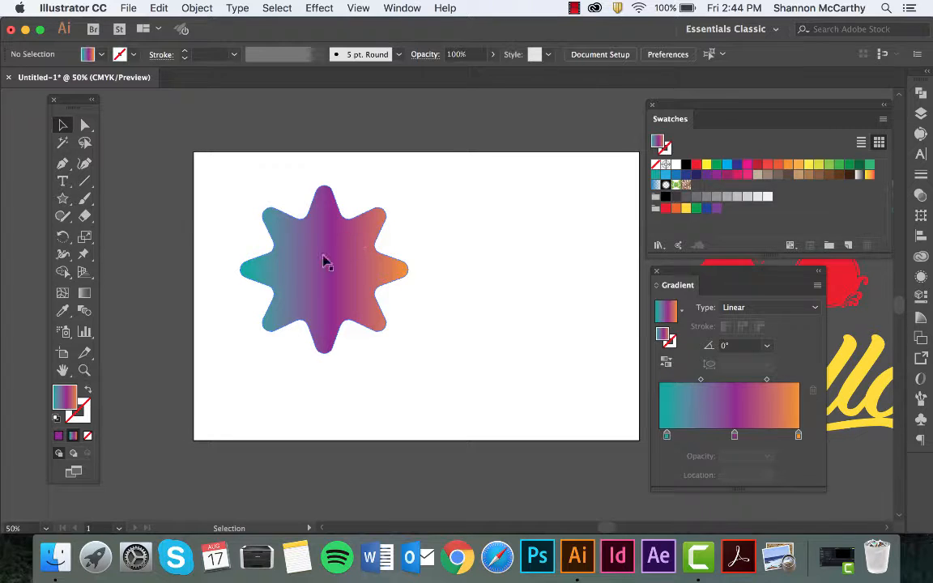
# Step: Place the star gradient's purple stop at the start and teal stop at about 58%, adjusting the blend midpoints to about 40% and 46%
pyautogui.click(273, 259)
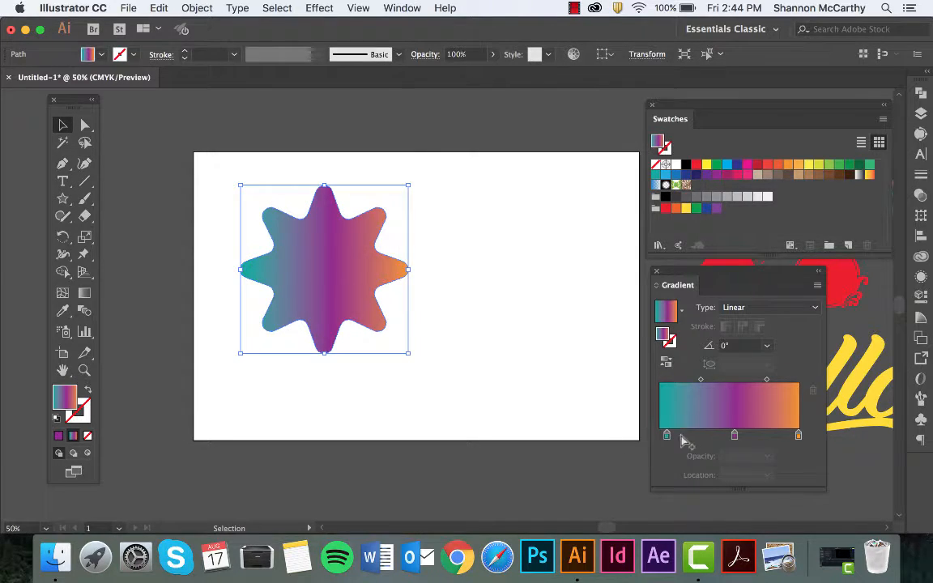
pyautogui.moveTo(730, 437); pyautogui.dragTo(660, 437)
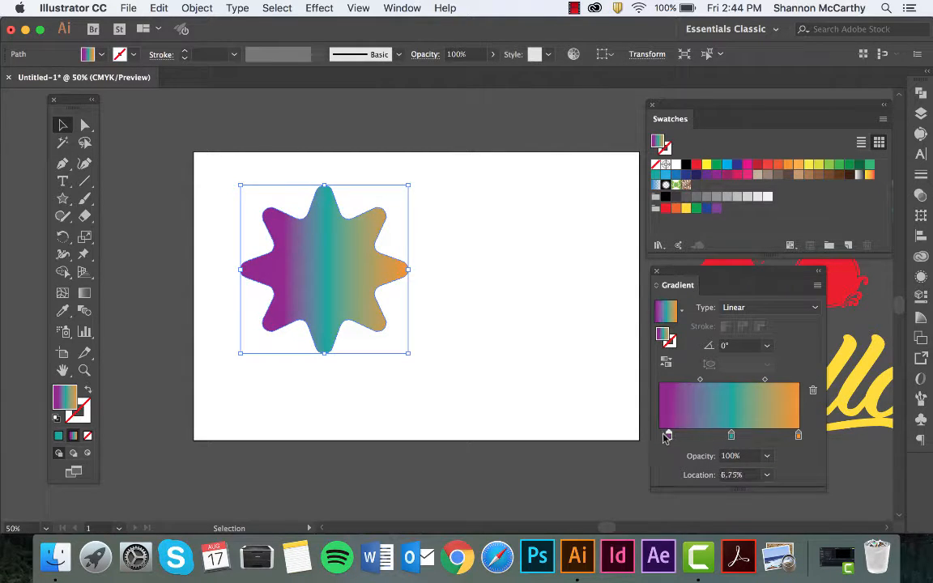
pyautogui.moveTo(695, 381); pyautogui.dragTo(637, 378)
pyautogui.moveTo(695, 381)
pyautogui.mouseDown()
pyautogui.moveTo(681, 380)
pyautogui.moveTo(726, 388)
pyautogui.moveTo(690, 393)
pyautogui.mouseUp()
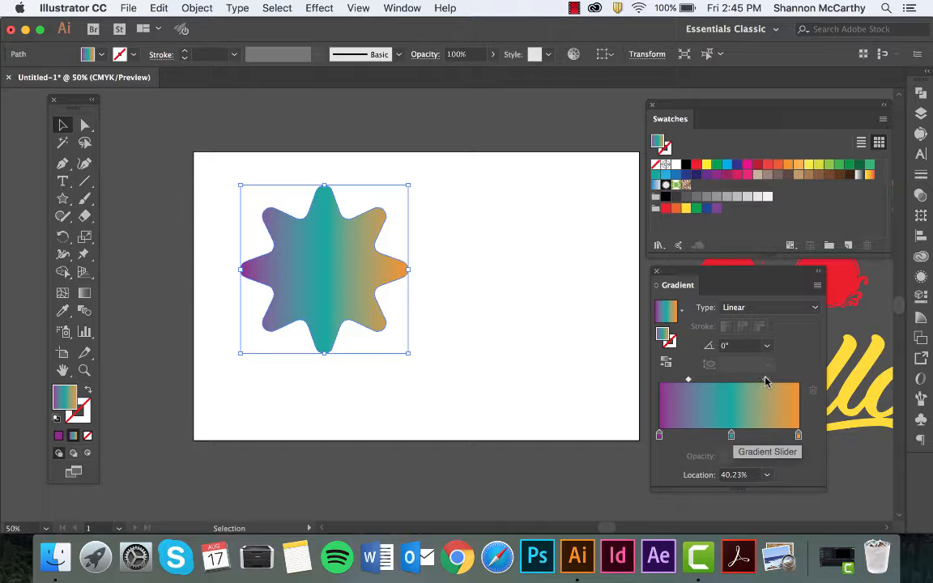
pyautogui.moveTo(765, 378)
pyautogui.mouseDown()
pyautogui.moveTo(752, 377)
pyautogui.moveTo(762, 378)
pyautogui.mouseUp()
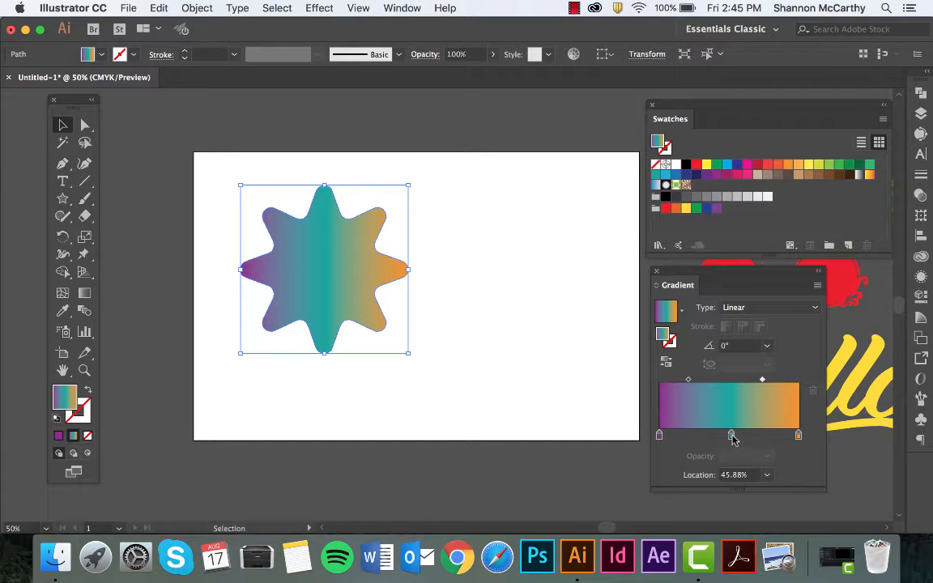
pyautogui.moveTo(732, 436)
pyautogui.mouseDown()
pyautogui.moveTo(697, 437)
pyautogui.moveTo(742, 437)
pyautogui.mouseUp()
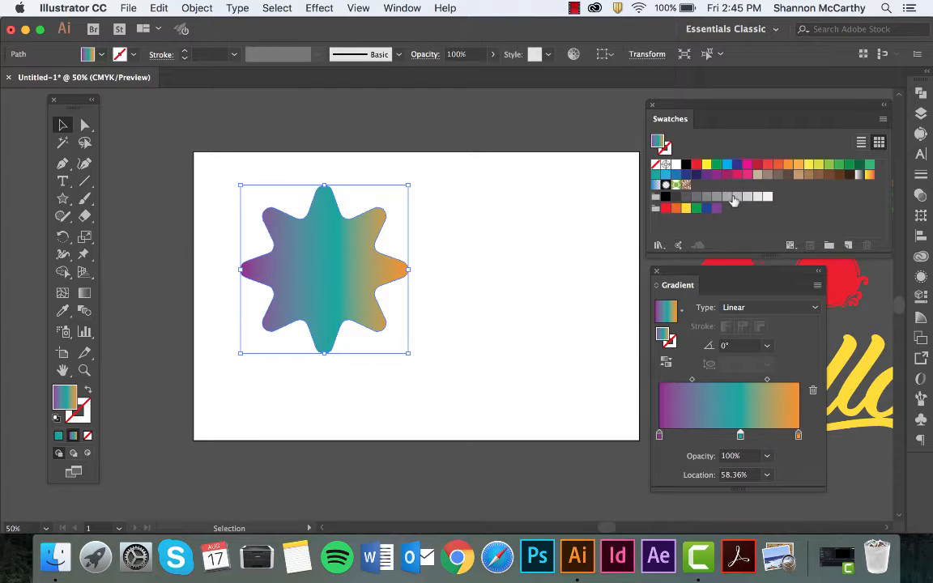
# Step: Dock the floating Gradient and Swatches panels into the collapsed panel column to clear the workspace
pyautogui.moveTo(770, 282); pyautogui.dragTo(924, 259)
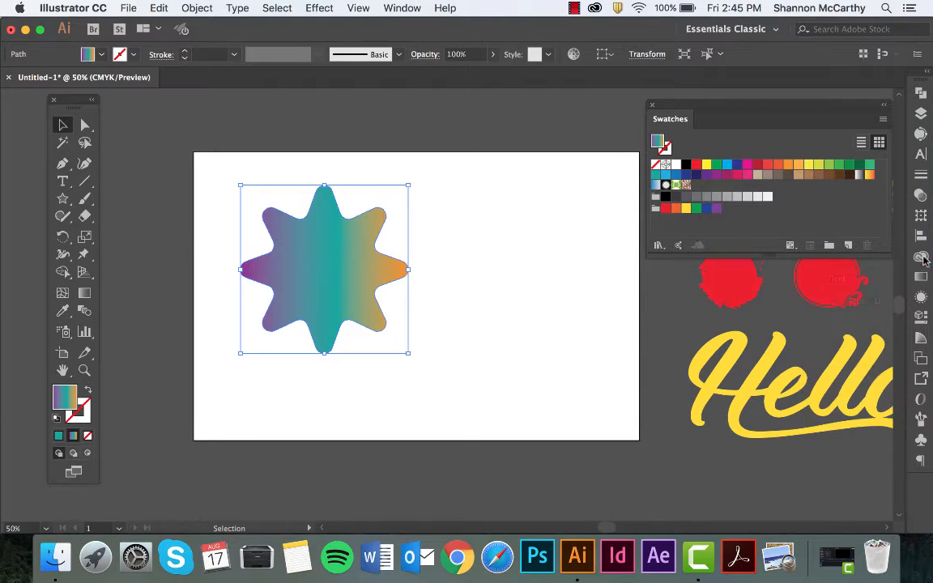
pyautogui.moveTo(804, 115); pyautogui.dragTo(921, 128)
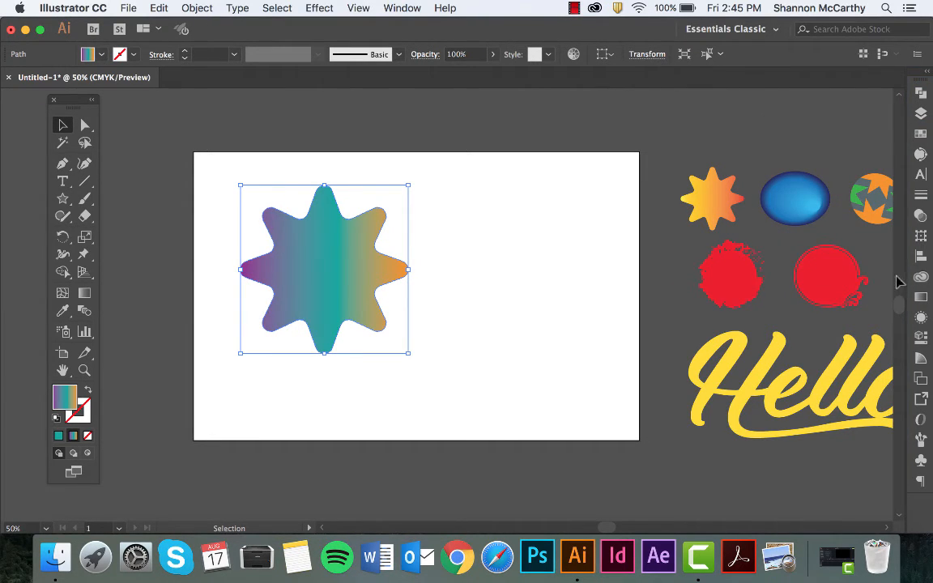